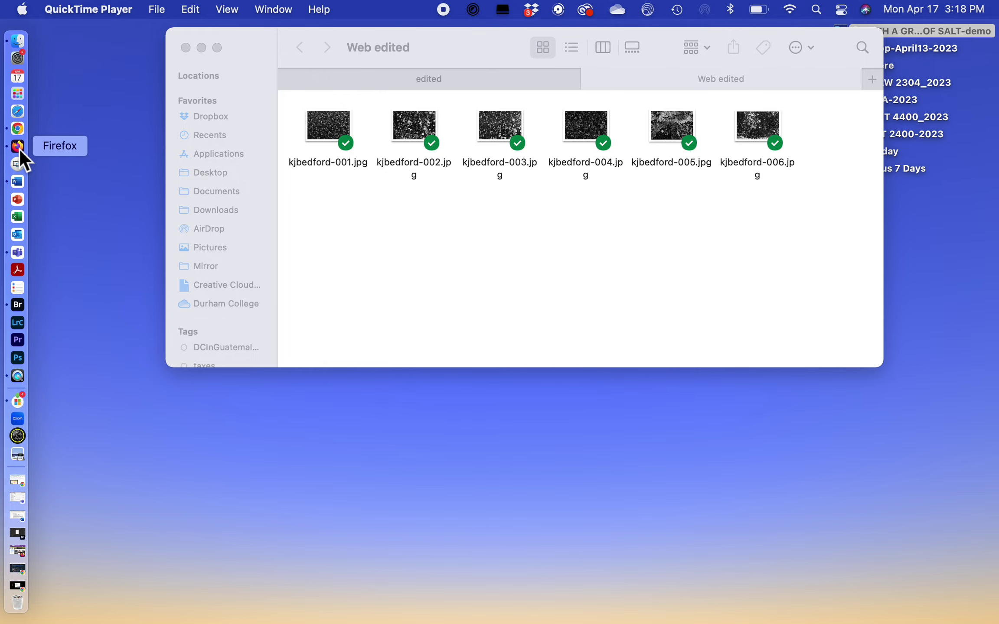
# - Bring Firefox forward and scroll through the Behance profile's Work section
pyautogui.click(20, 149)
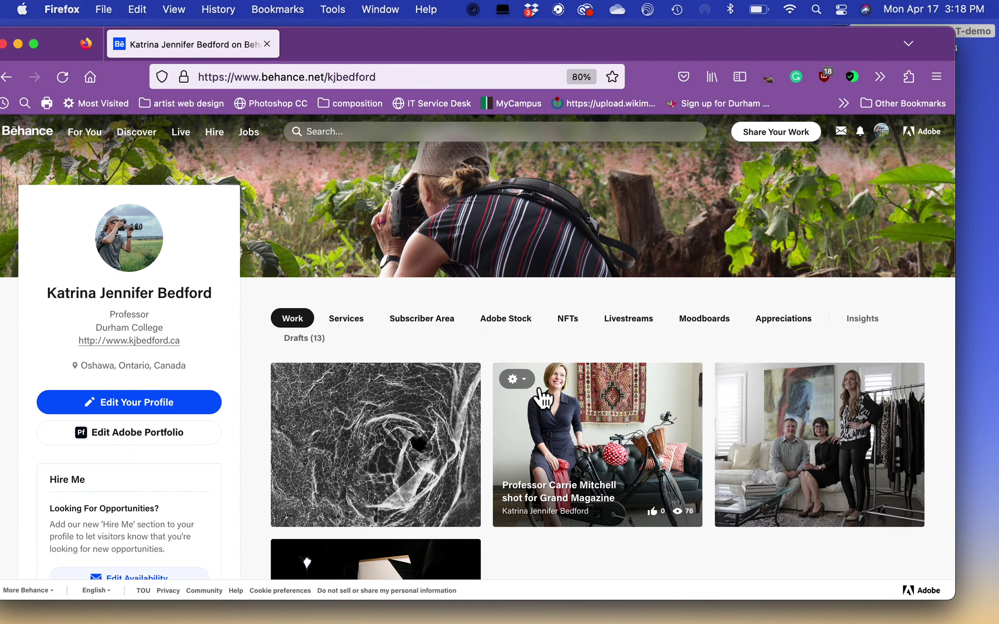
pyautogui.moveTo(635, 180)
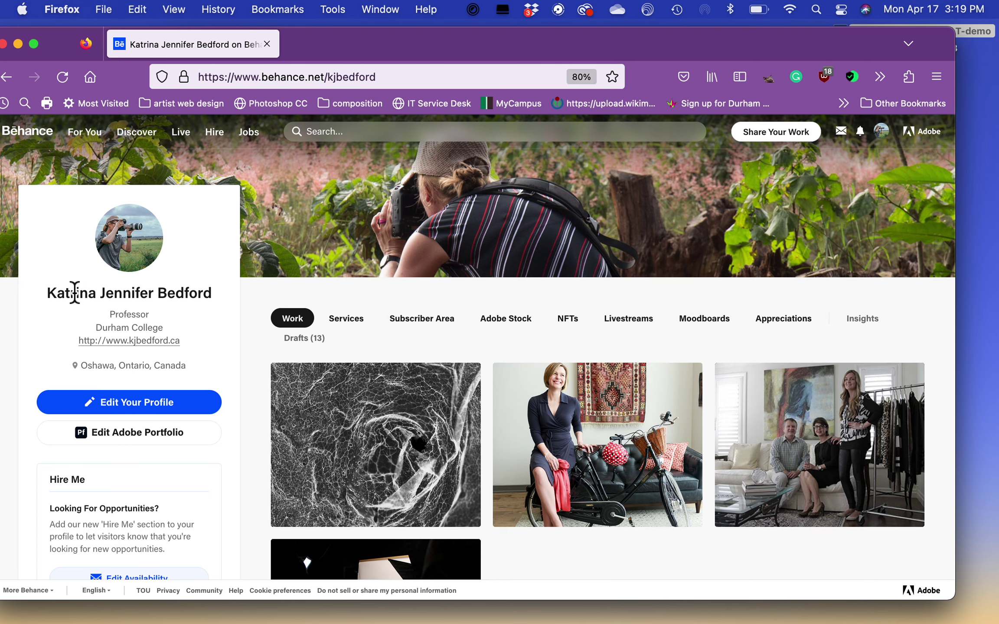
pyautogui.scroll(-5, 163, 302)
pyautogui.scroll(3, 164, 305)
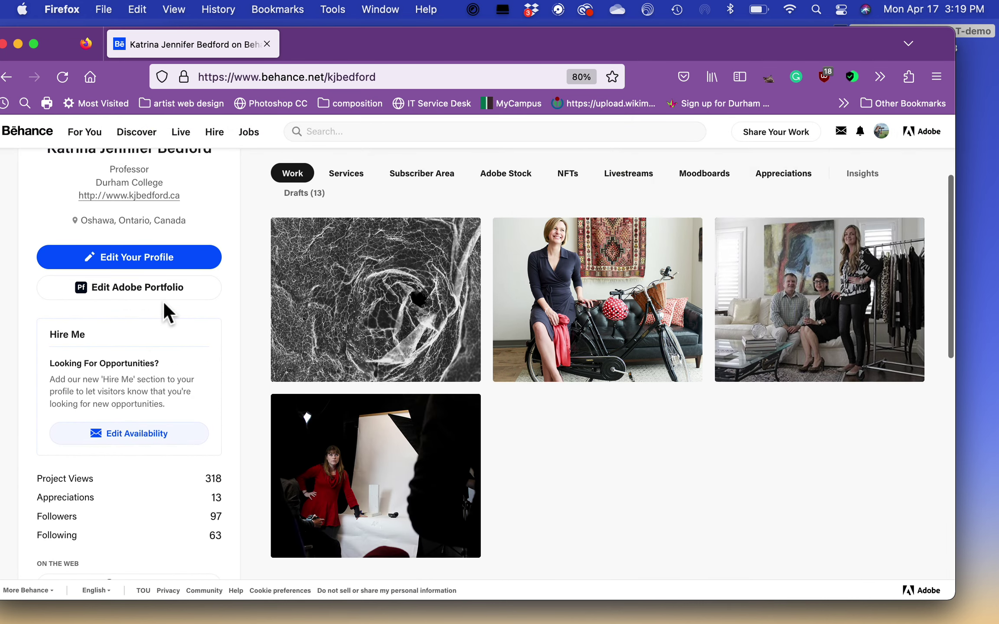
pyautogui.scroll(1, 163, 303)
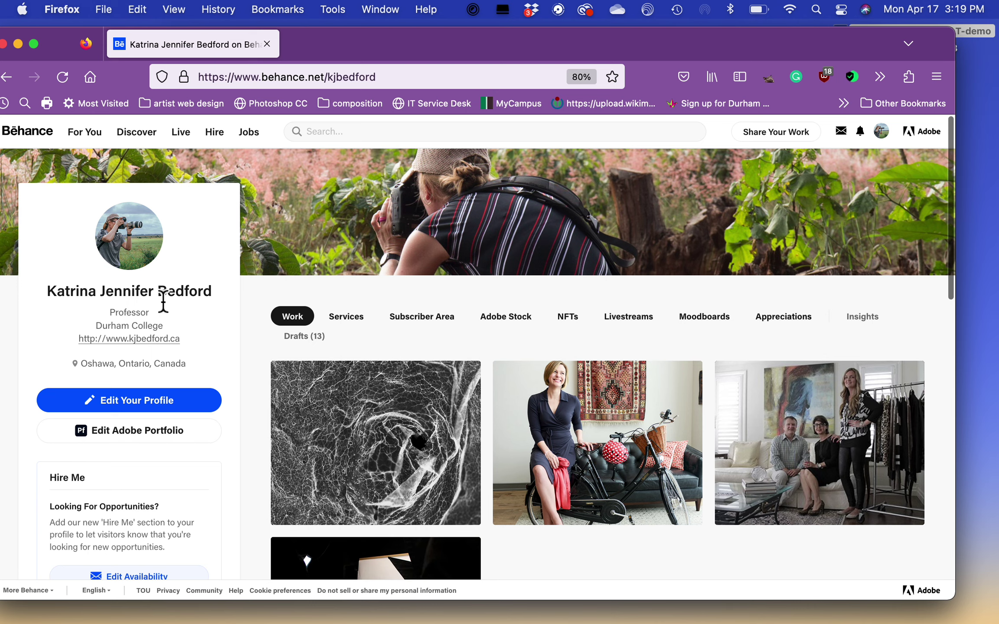
# - Create a new Project from Share Your Work and add an empty Photo Grid block
pyautogui.moveTo(778, 132)
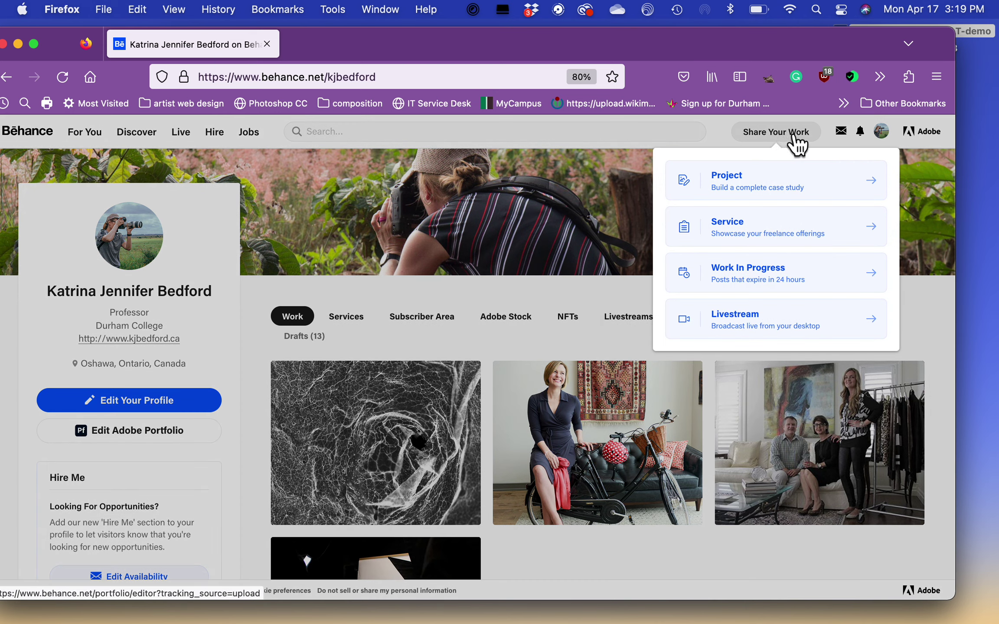
pyautogui.click(784, 185)
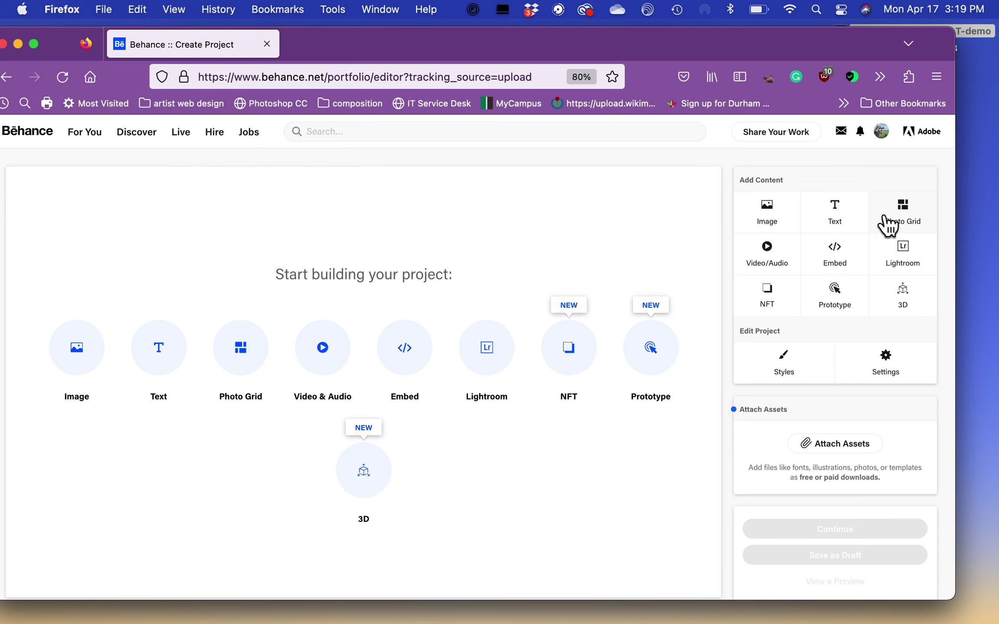
pyautogui.click(907, 207)
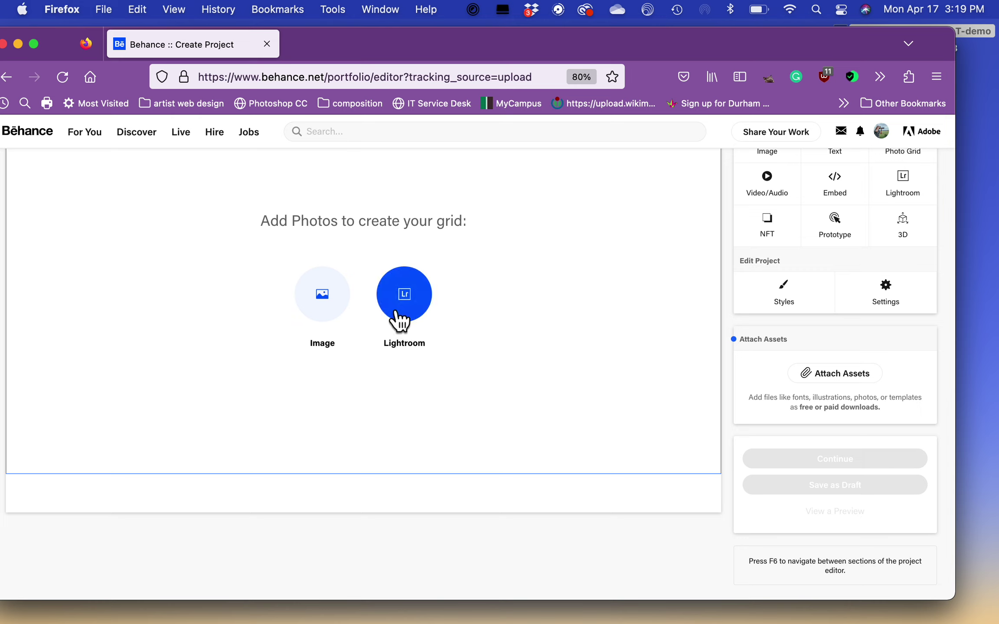
# - Upload all six JPGs from Desktop > WITH A GRAIN OF SALT-demo > edited > Web edited into the grid
pyautogui.click(320, 304)
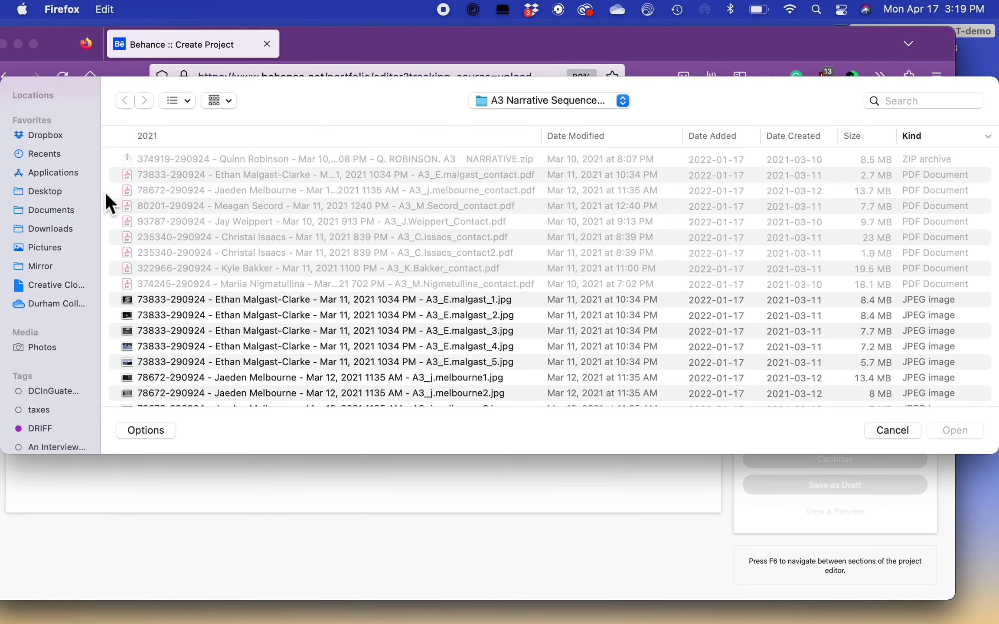
pyautogui.click(58, 191)
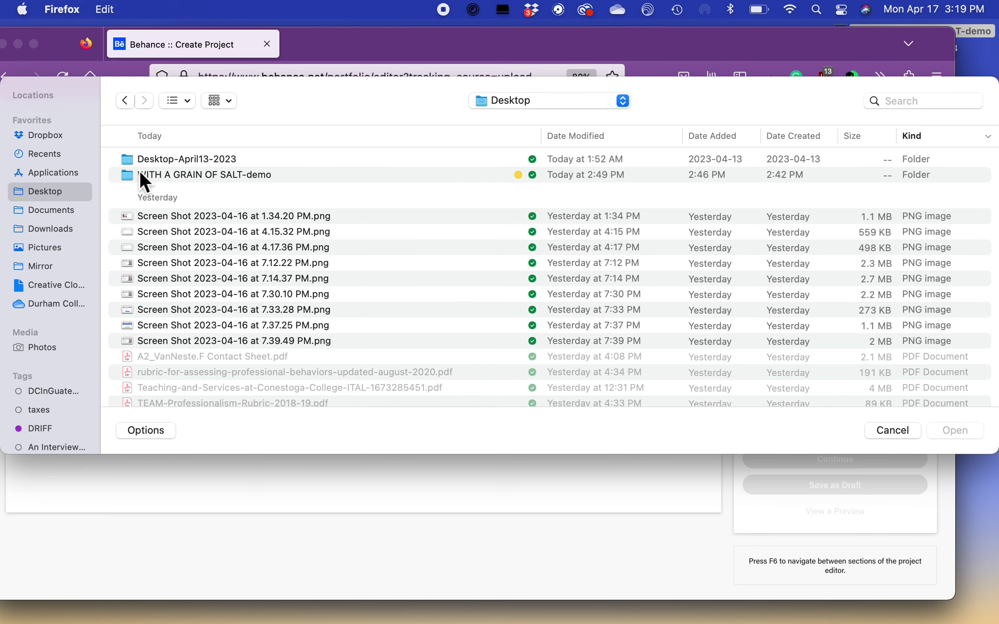
pyautogui.doubleClick(155, 176)
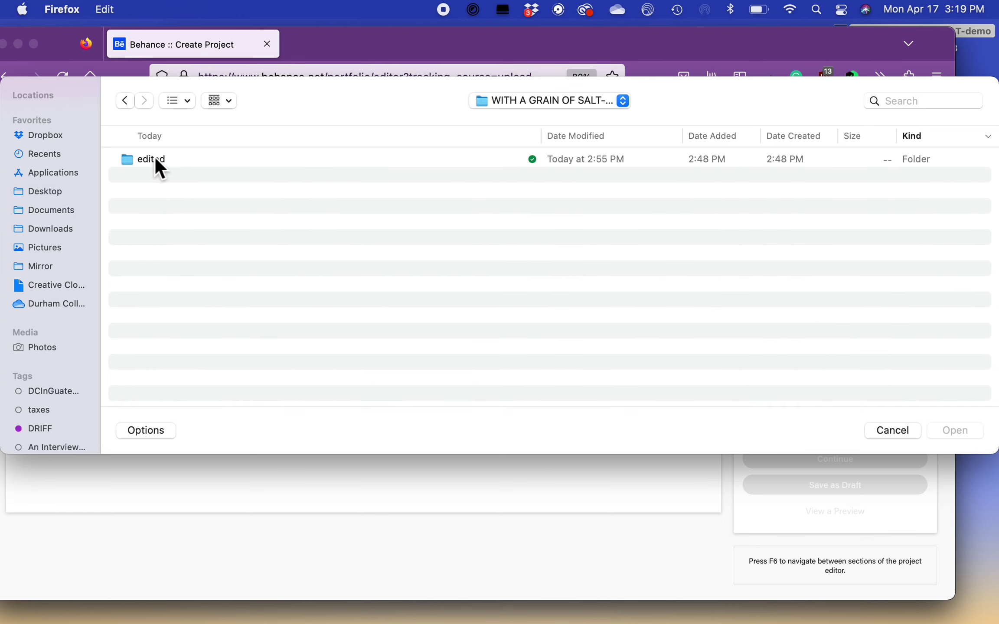
pyautogui.doubleClick(154, 159)
pyautogui.doubleClick(151, 163)
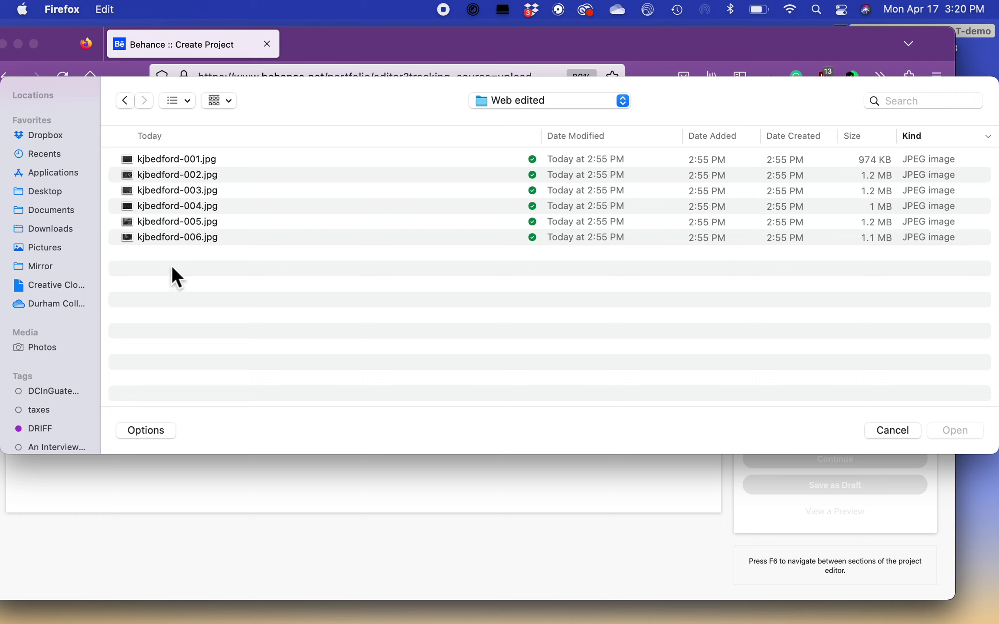
pyautogui.moveTo(226, 268); pyautogui.dragTo(99, 157)
pyautogui.click(247, 311)
pyautogui.press('super+a')
pyautogui.click(964, 434)
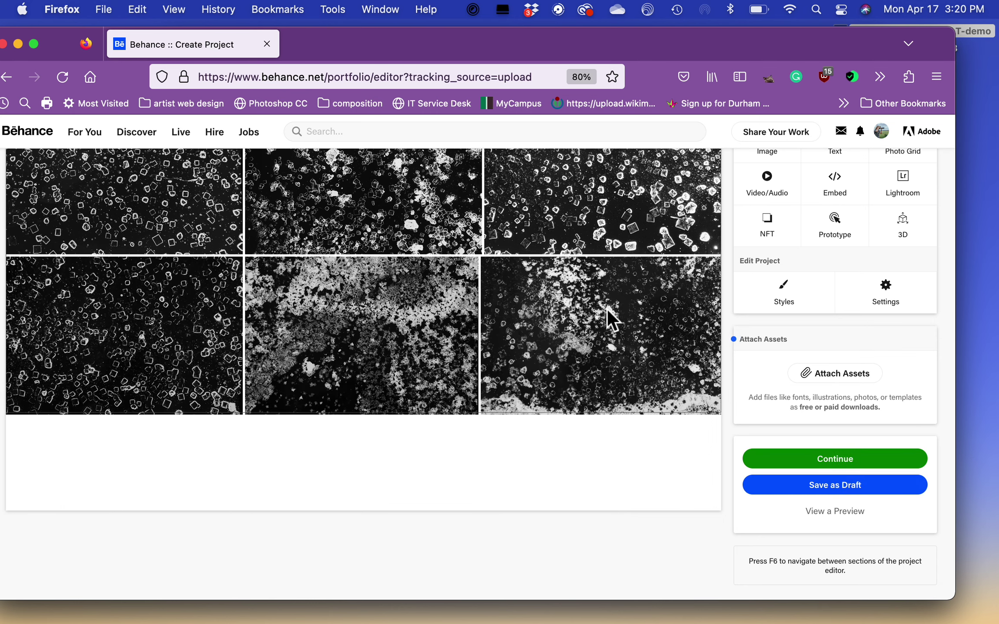
# - Scroll up to review the six-photo grid and the empty text block beneath it
pyautogui.scroll(3, 606, 313)
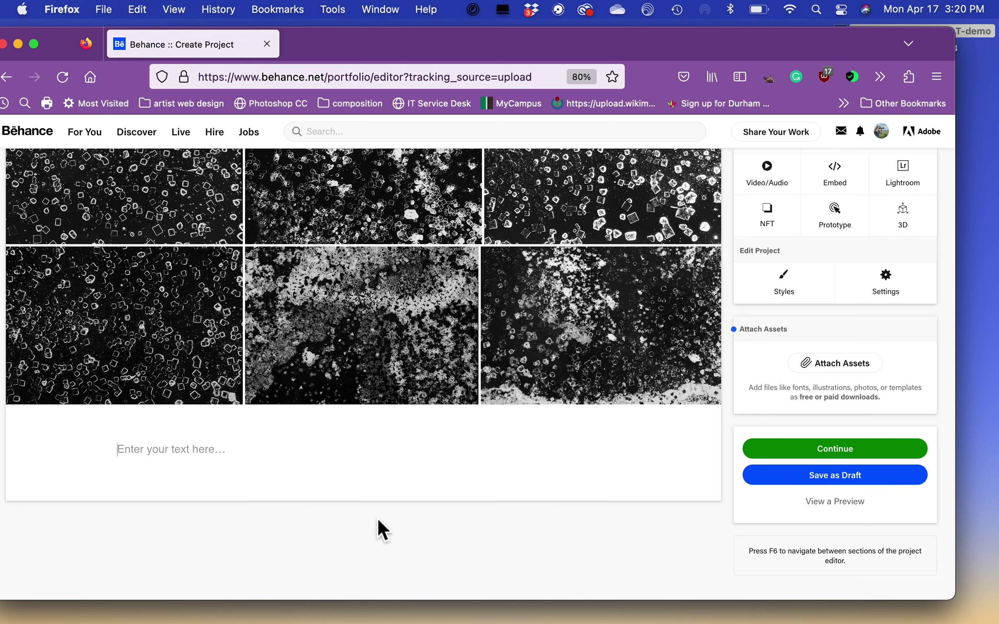
# - Type the caption 'With A Grain Of Salt:' followed by the photographer's full name, fixing typos
pyautogui.write('With A G')
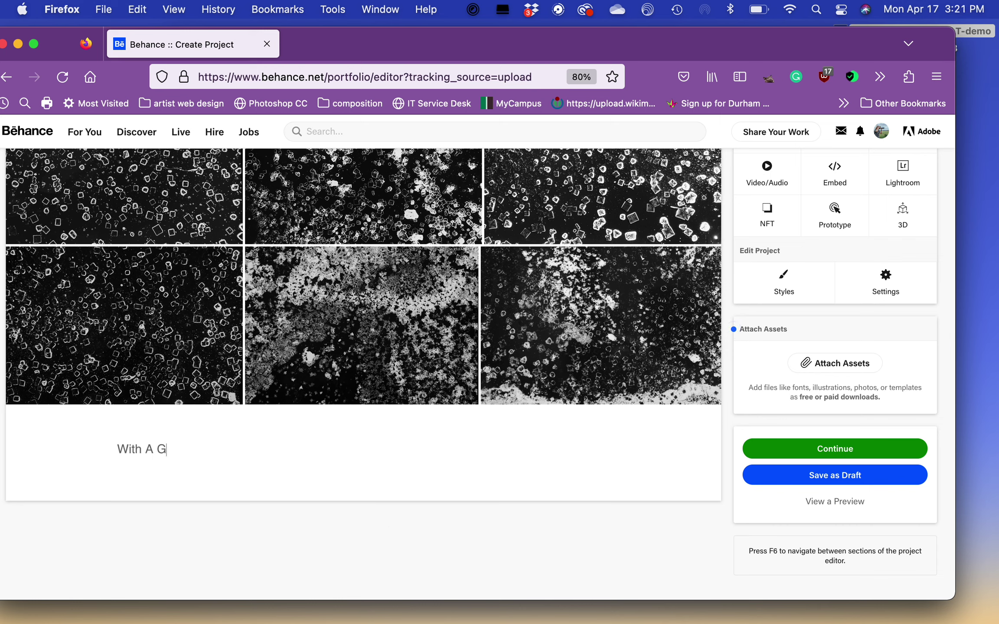
pyautogui.write('rain Of SAl')
pyautogui.press('BackSpace')
pyautogui.write('alt')
pyautogui.moveTo(273, 489)
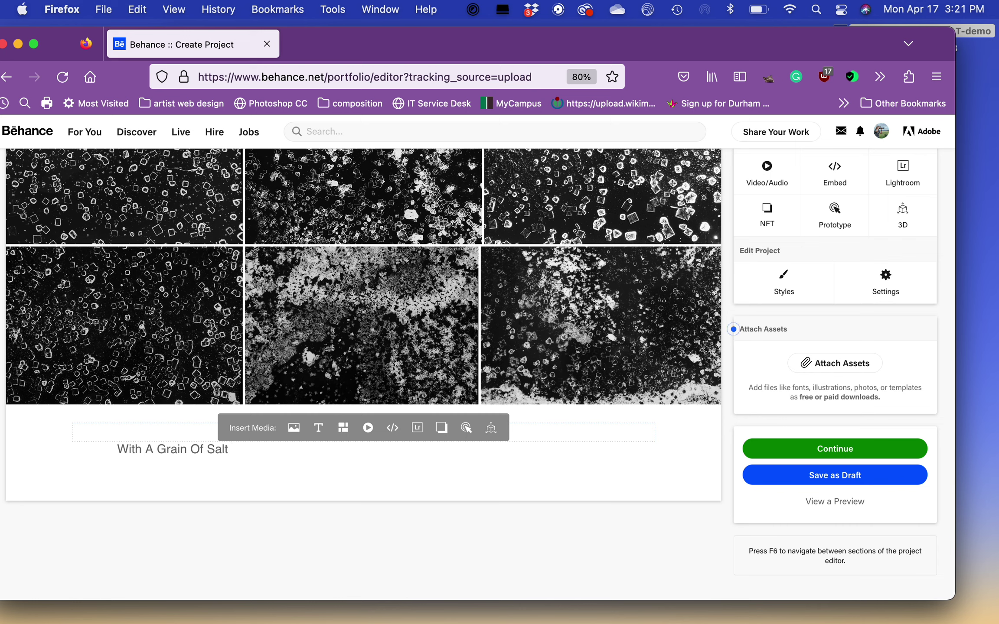
pyautogui.write('t Katrina Jennifer Bedford')
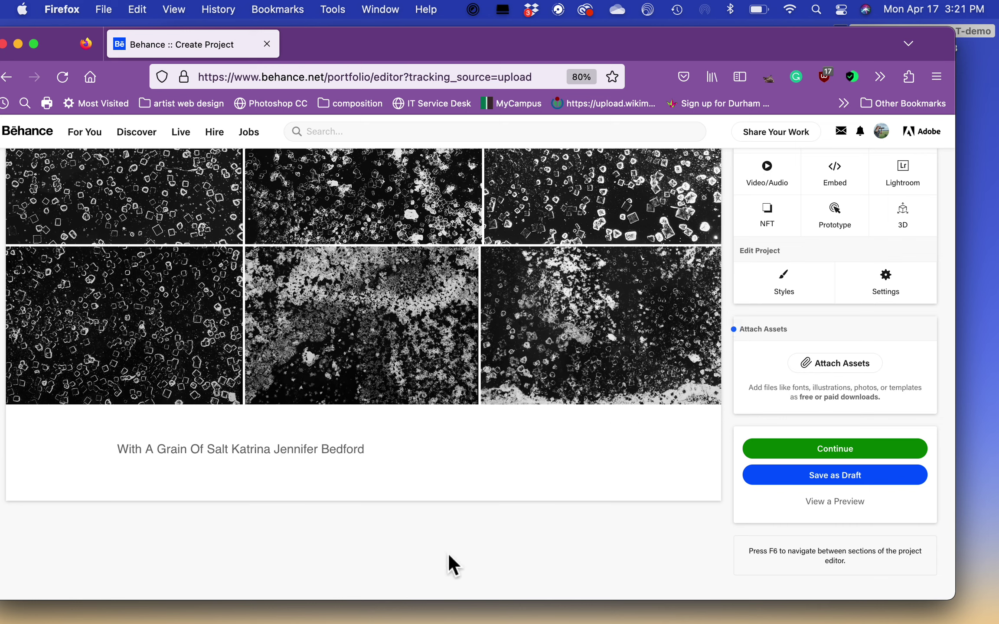
pyautogui.click(228, 449)
pyautogui.write(':')
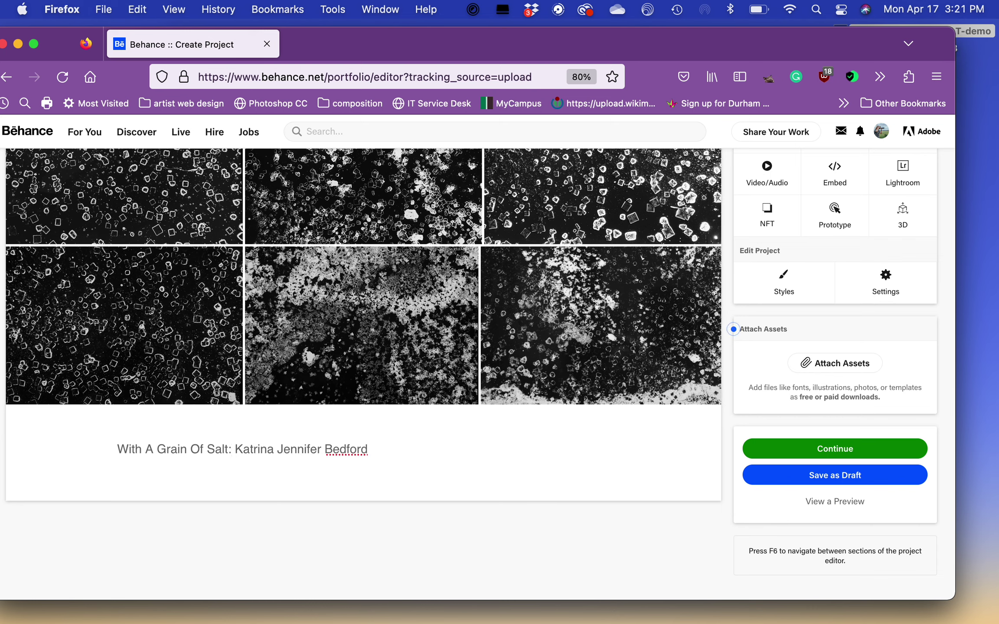
# - Open the project details and crop the fifth, mottled salt-crust photo as the cover image
pyautogui.click(839, 449)
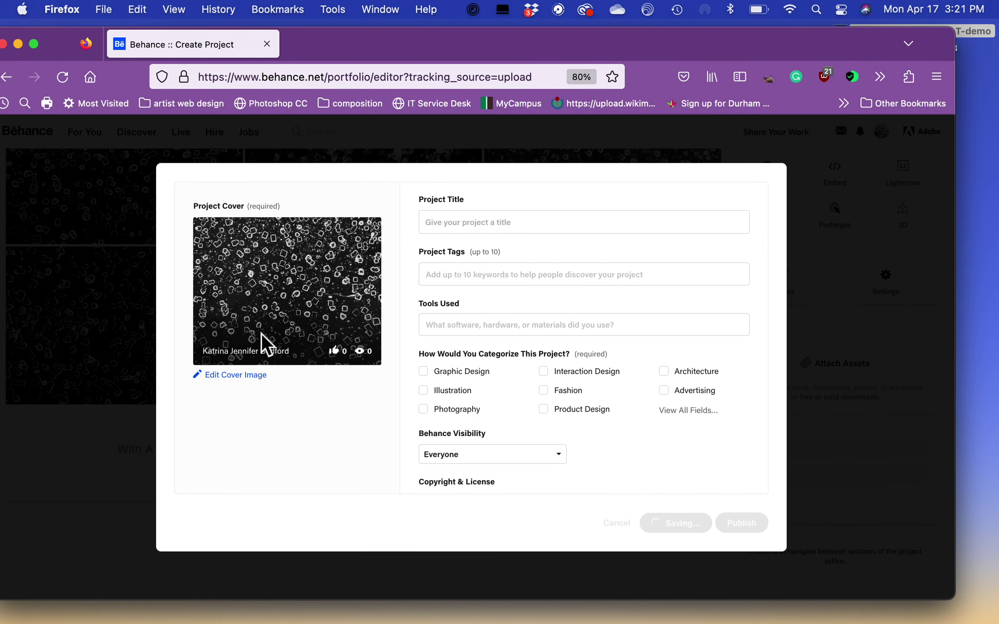
pyautogui.click(251, 375)
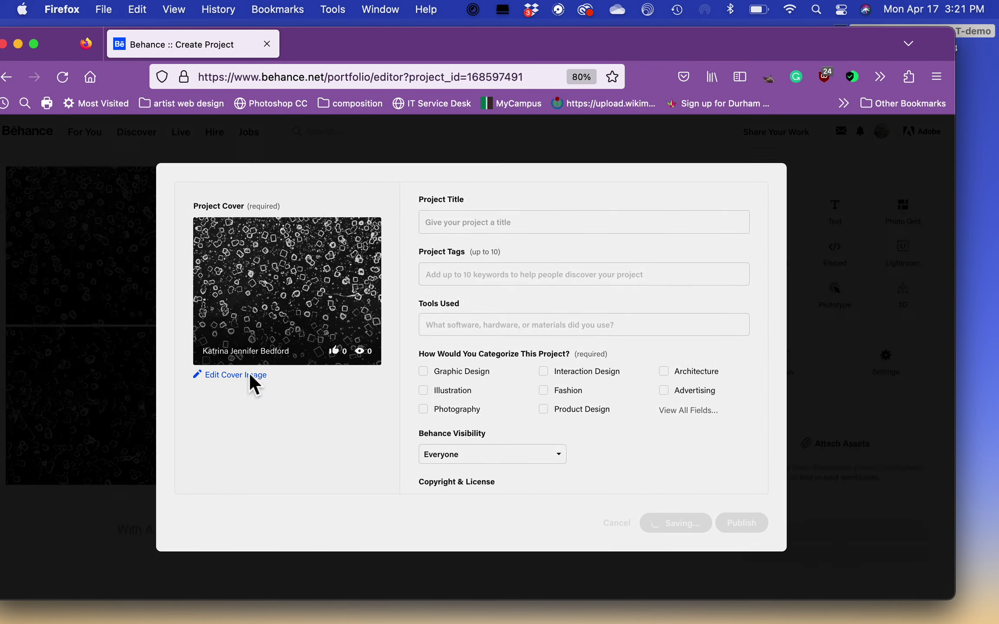
pyautogui.click(526, 469)
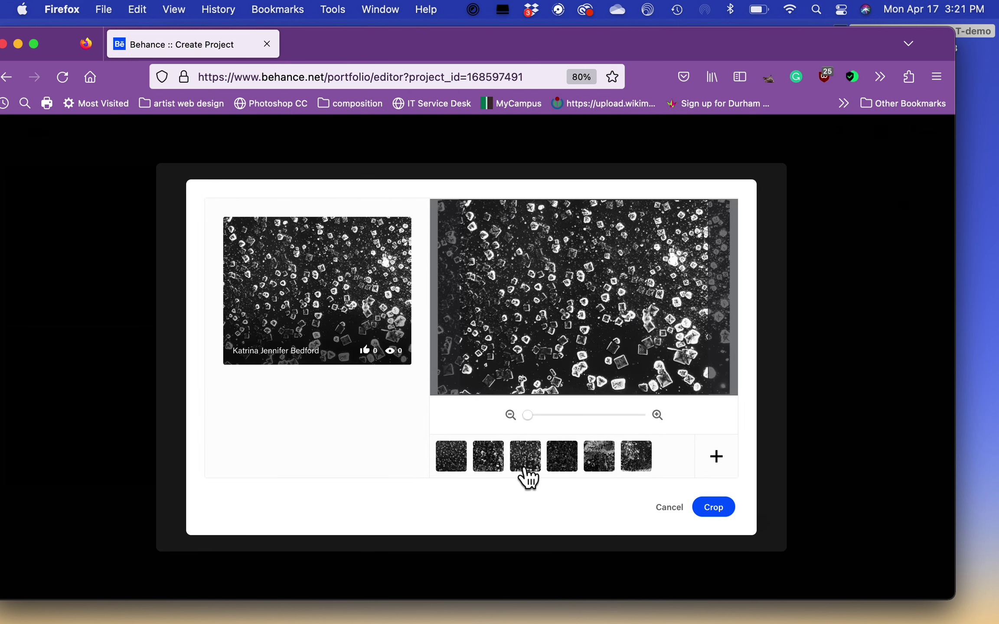
pyautogui.click(612, 469)
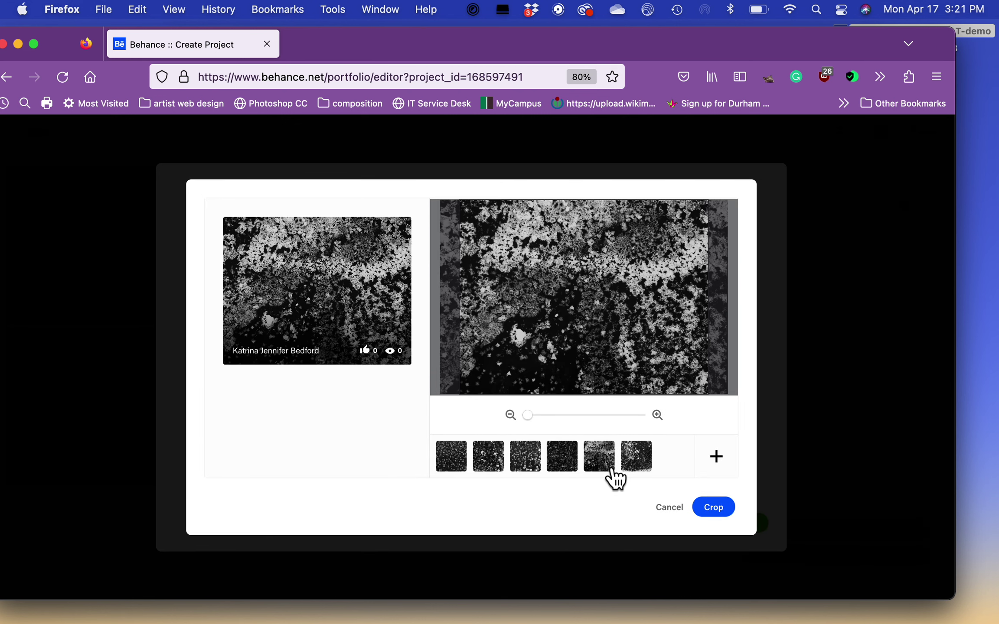
pyautogui.click(729, 509)
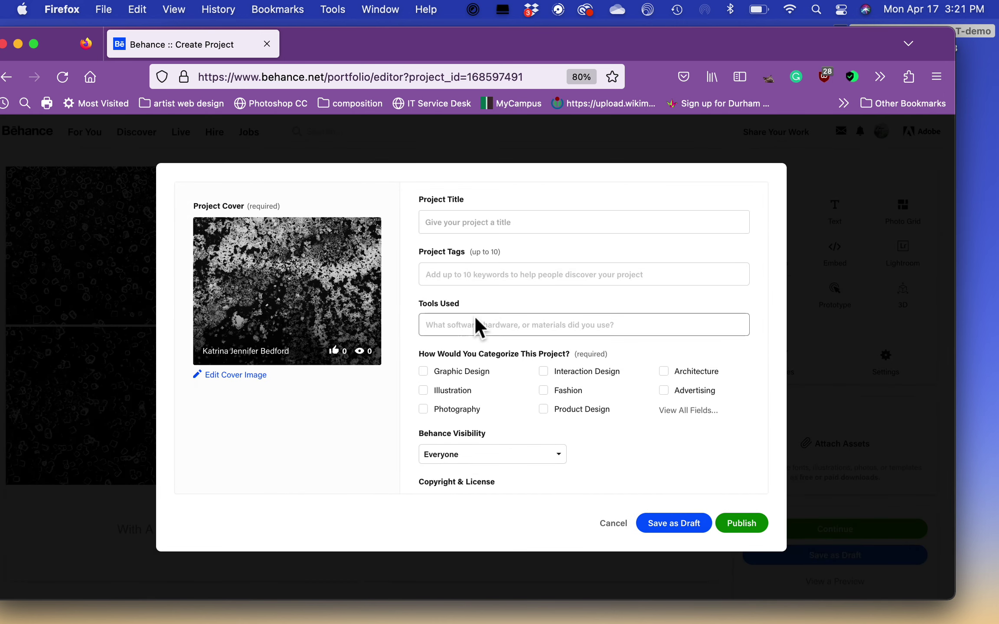
# - Title the project 'With A Grain of Salt', tag it with the author's handle, and tick Photography
pyautogui.click(439, 228)
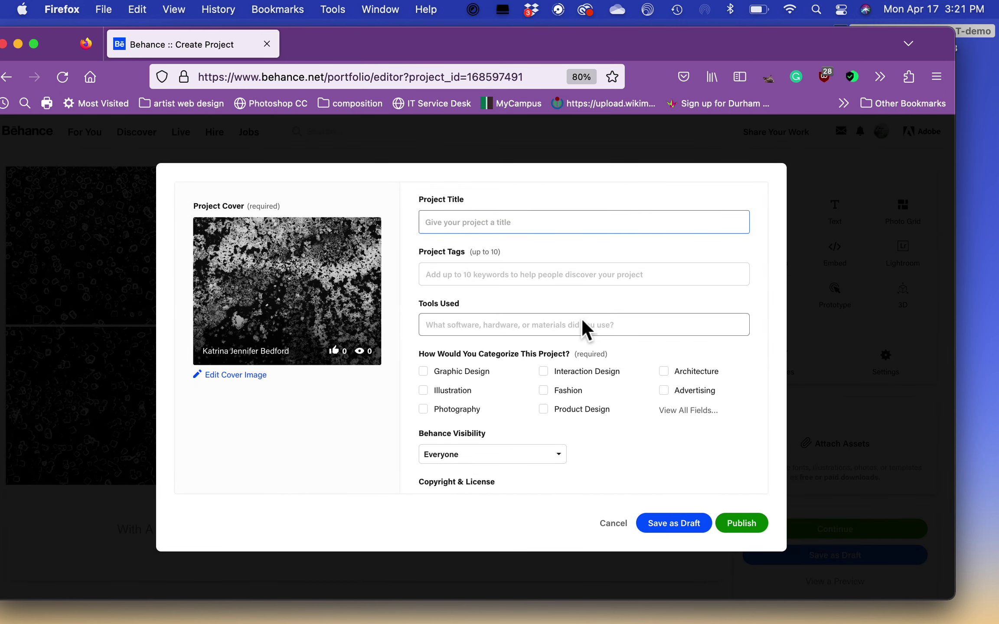
pyautogui.write('With')
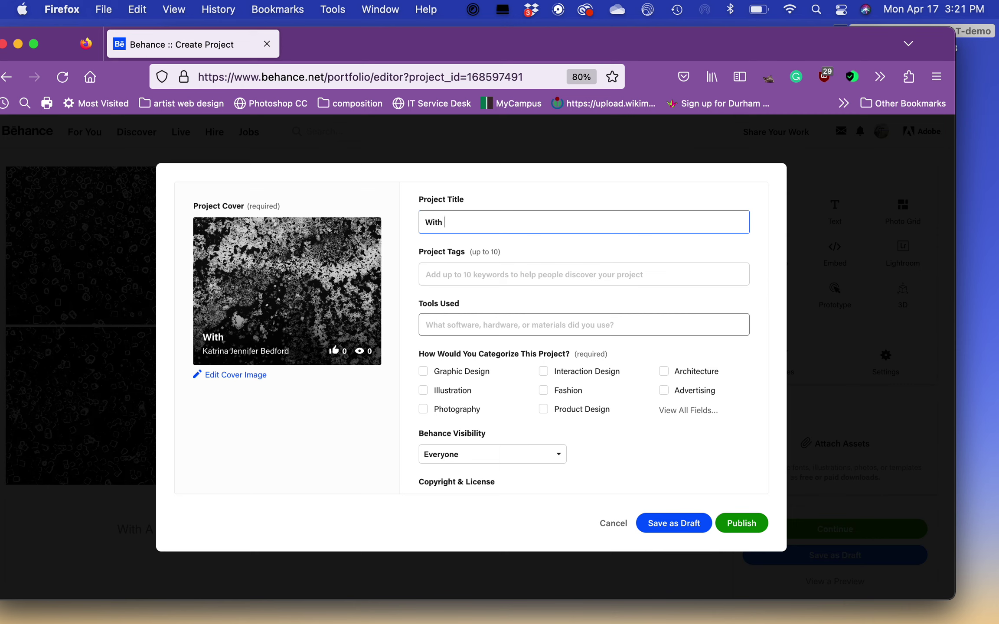
pyautogui.write(' A Grain of Sal')
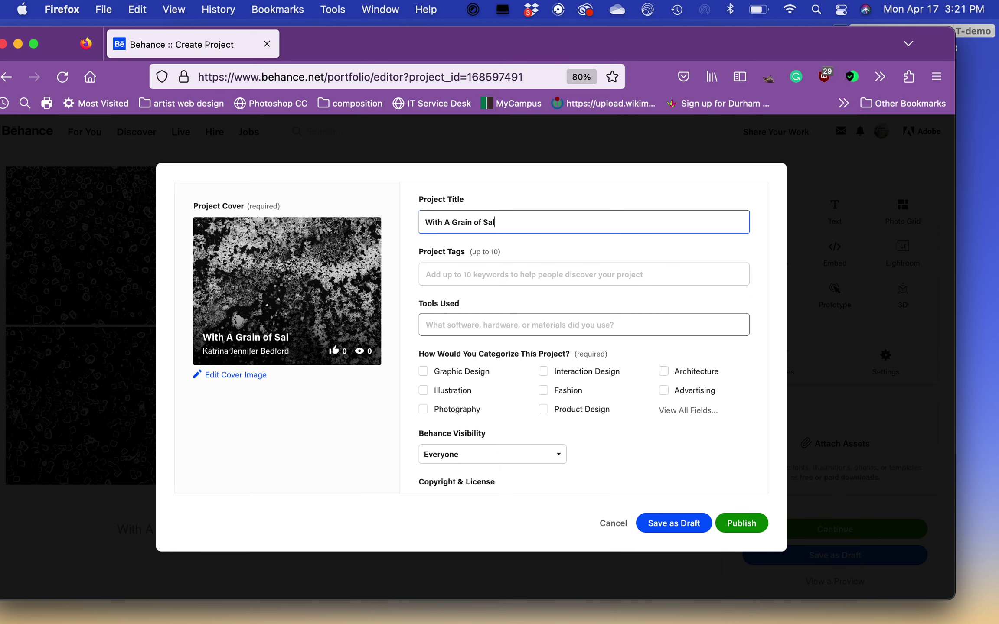
pyautogui.write('t')
pyautogui.click(507, 279)
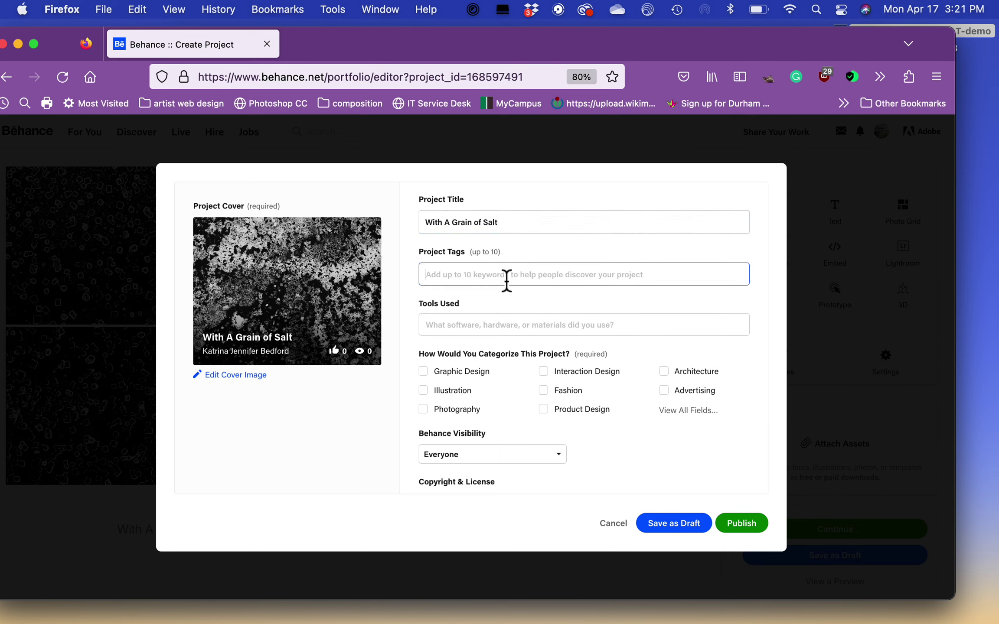
pyautogui.write('kj')
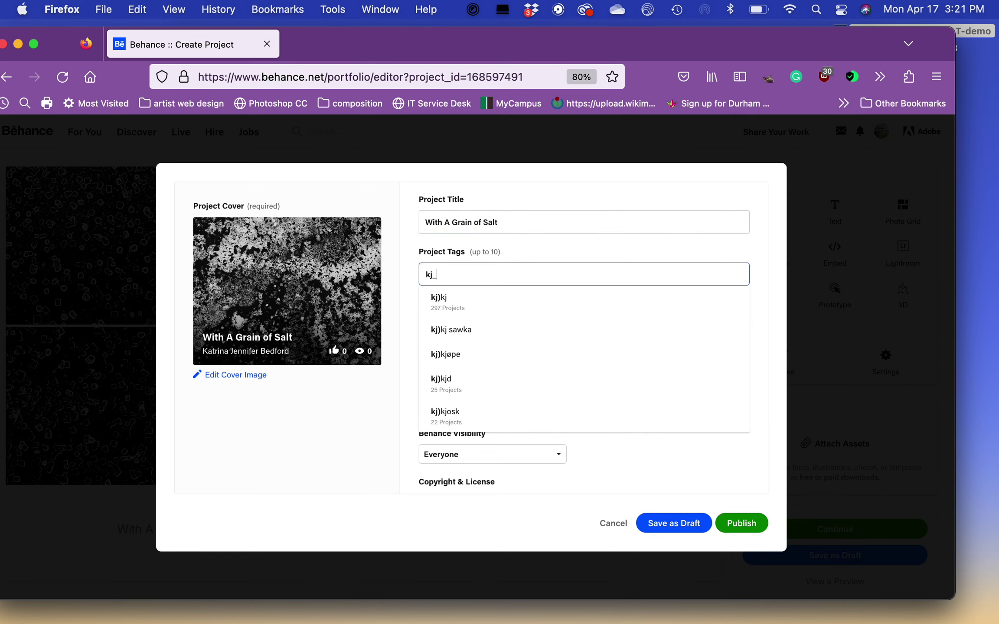
pyautogui.write('_bedford')
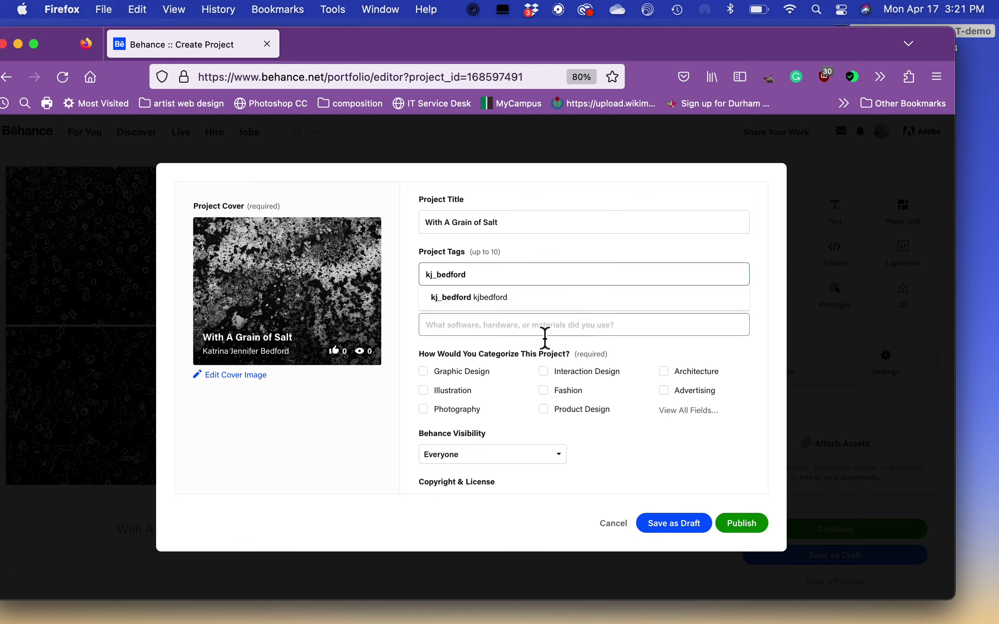
pyautogui.click(475, 325)
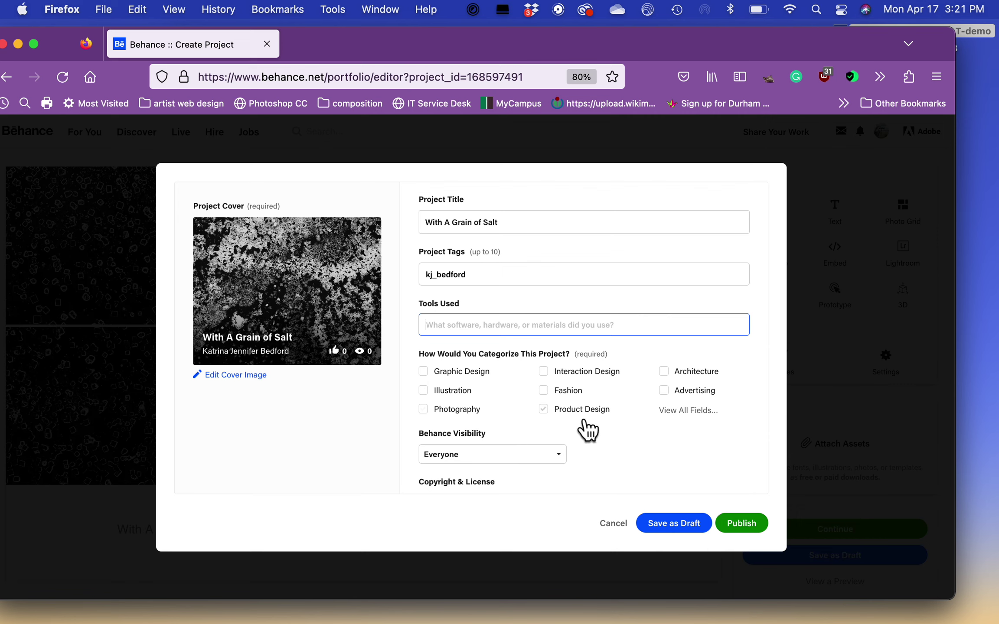
pyautogui.click(430, 416)
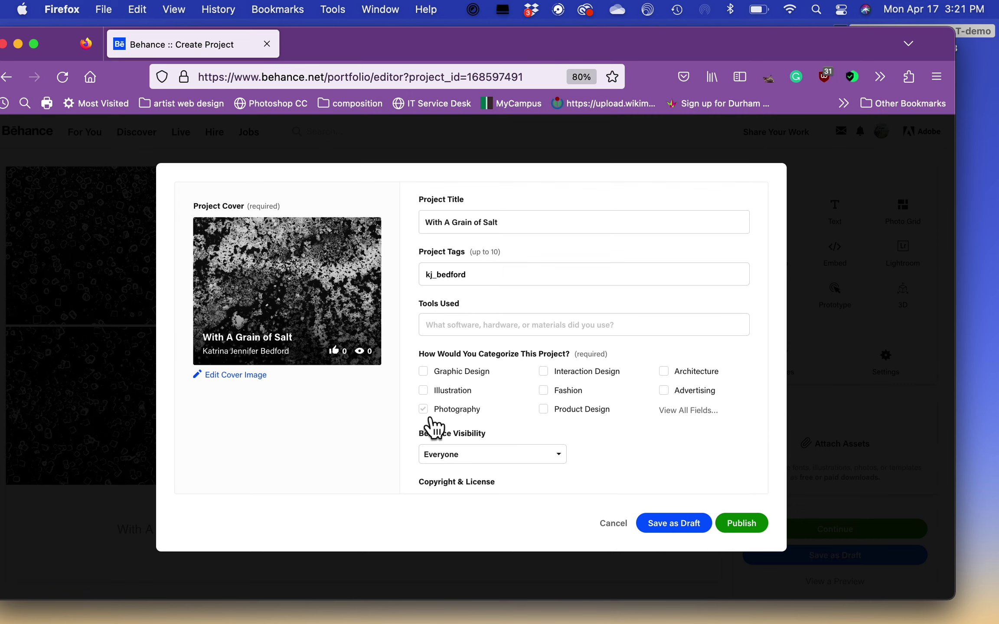
# - List Adobe Photoshop under Tools Used and keep visibility set to Everyone
pyautogui.click(493, 332)
pyautogui.write('Photo')
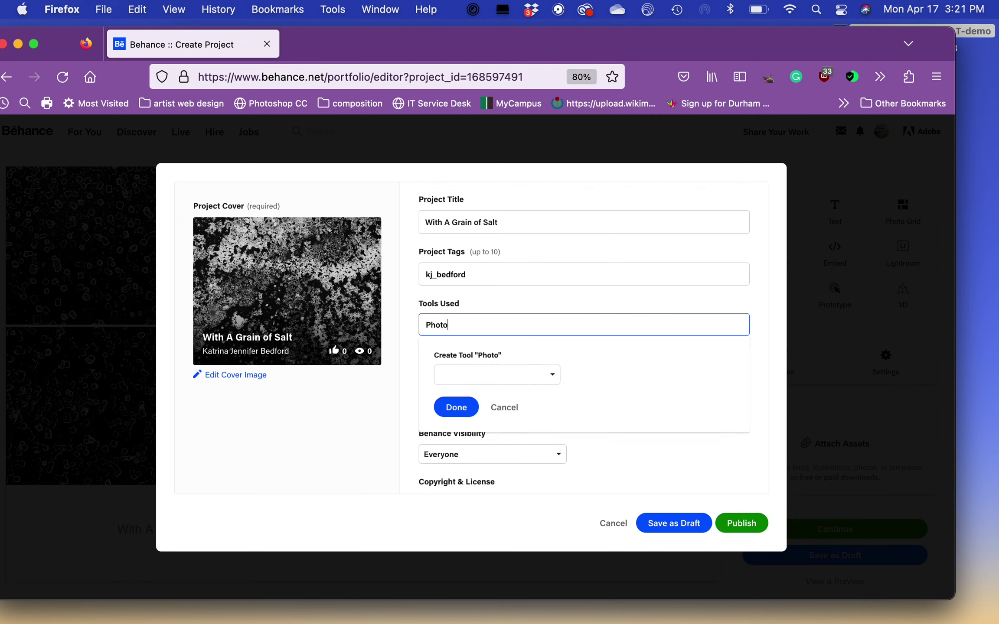
pyautogui.write('shop')
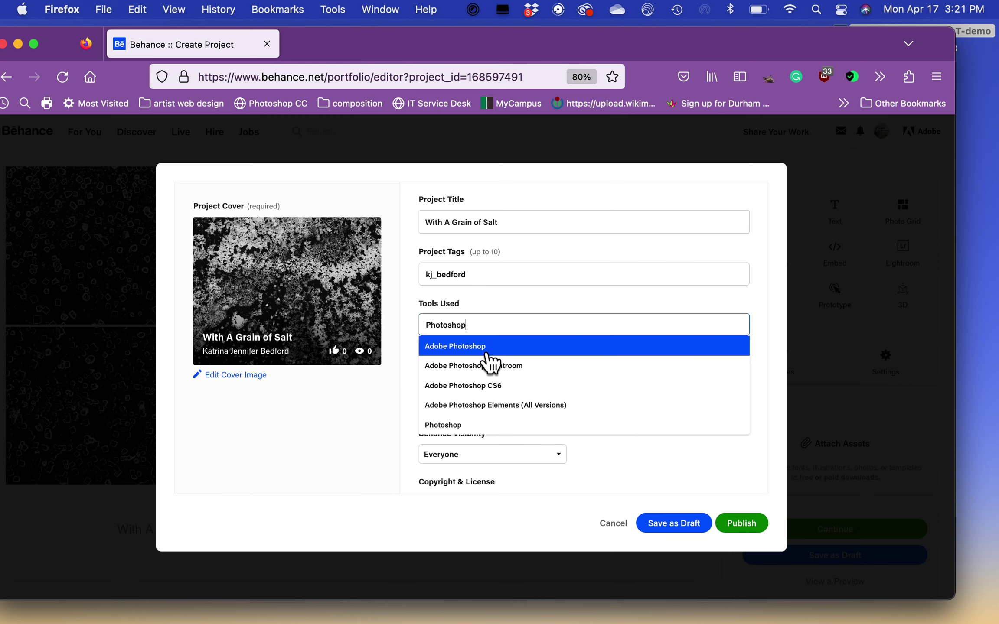
pyautogui.click(486, 353)
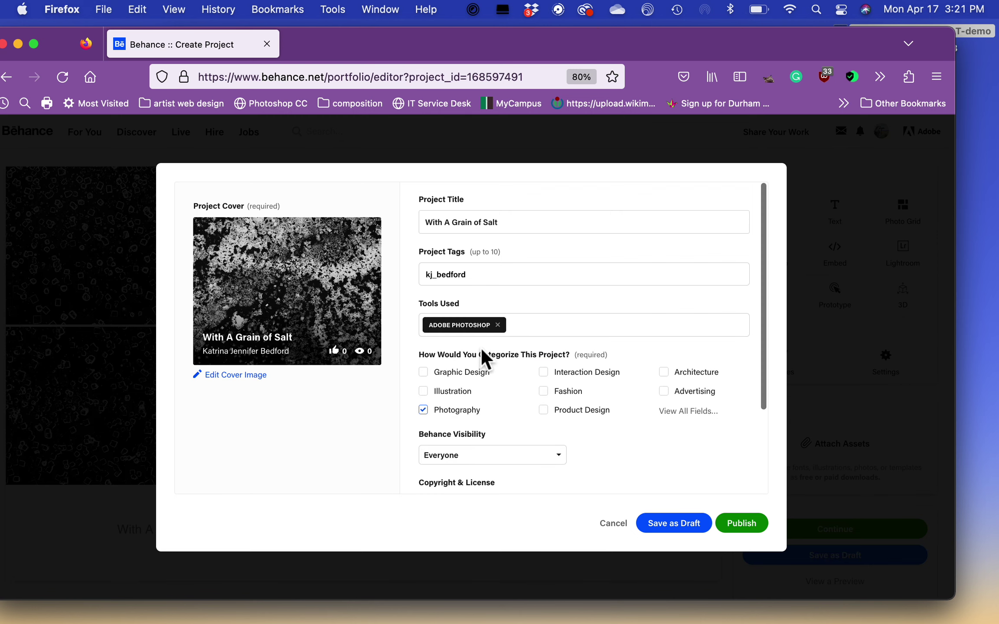
pyautogui.click(523, 280)
pyautogui.click(524, 281)
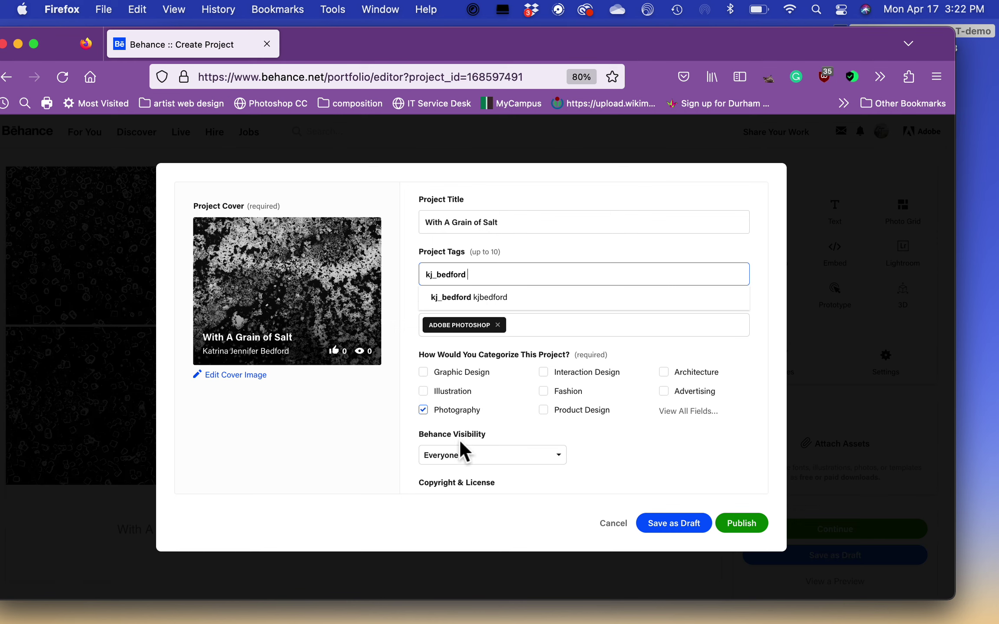
pyautogui.click(468, 455)
pyautogui.click(451, 485)
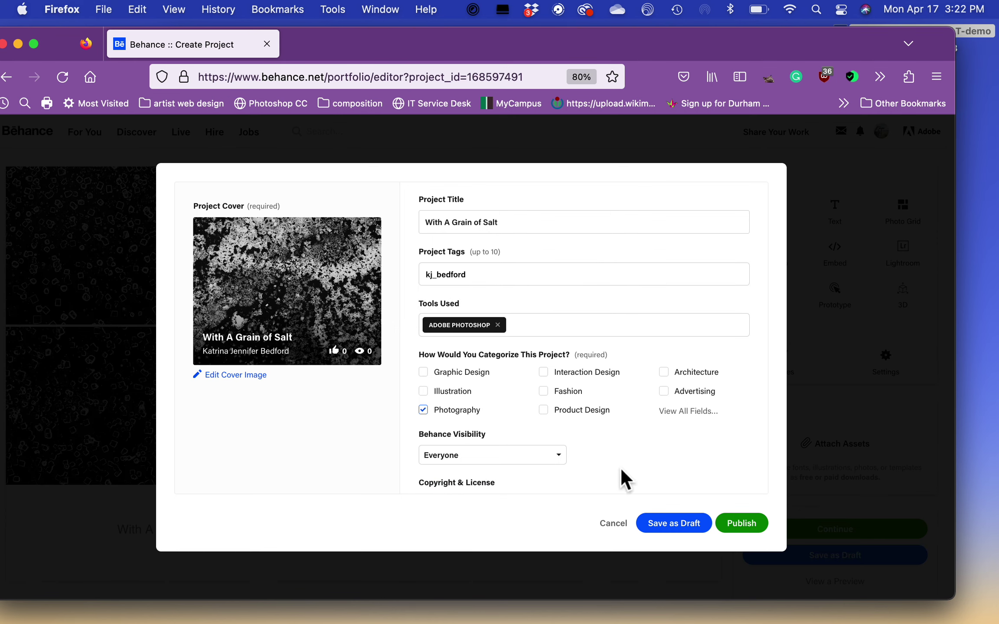
pyautogui.scroll(-5, 622, 466)
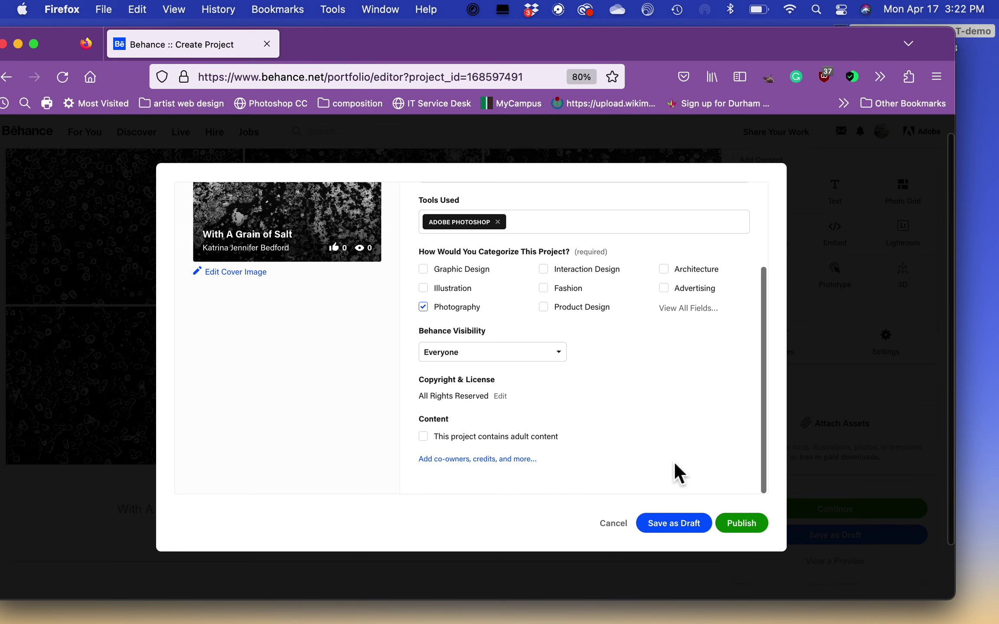
# - Publish the project, dismiss the Promote Your Work prompt, and scroll through the live gallery page
pyautogui.click(757, 534)
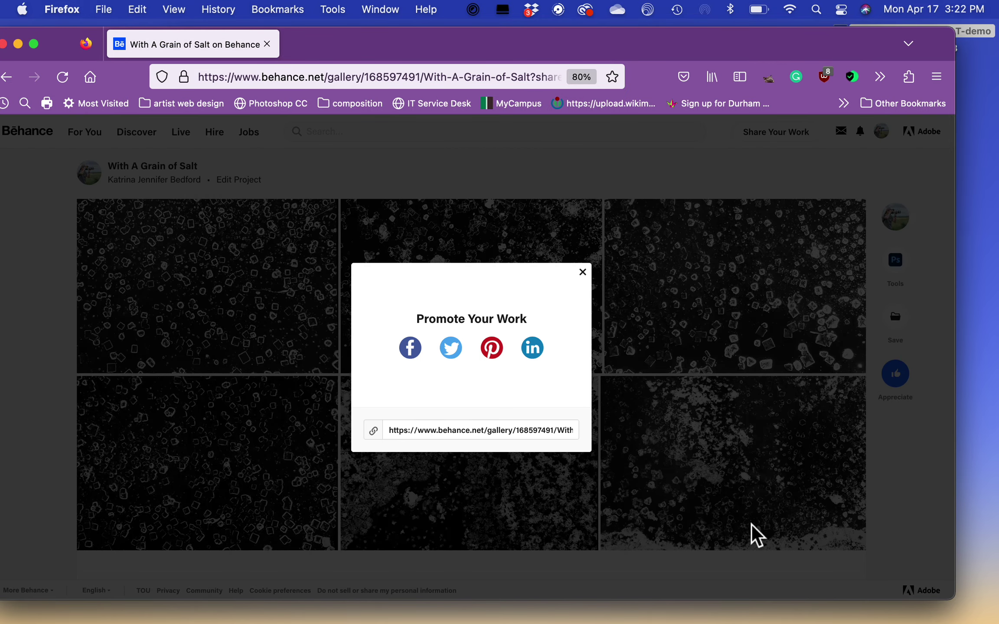
pyautogui.click(716, 503)
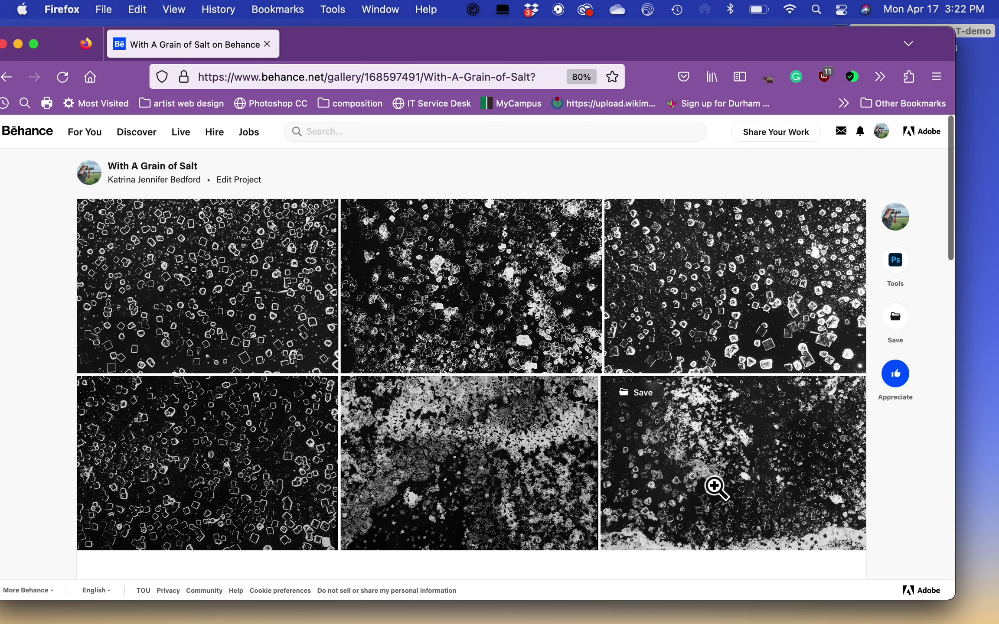
pyautogui.scroll(-2, 755, 343)
pyautogui.scroll(-5, 785, 354)
pyautogui.scroll(5, 784, 334)
pyautogui.scroll(-10, 789, 319)
pyautogui.scroll(10, 584, 321)
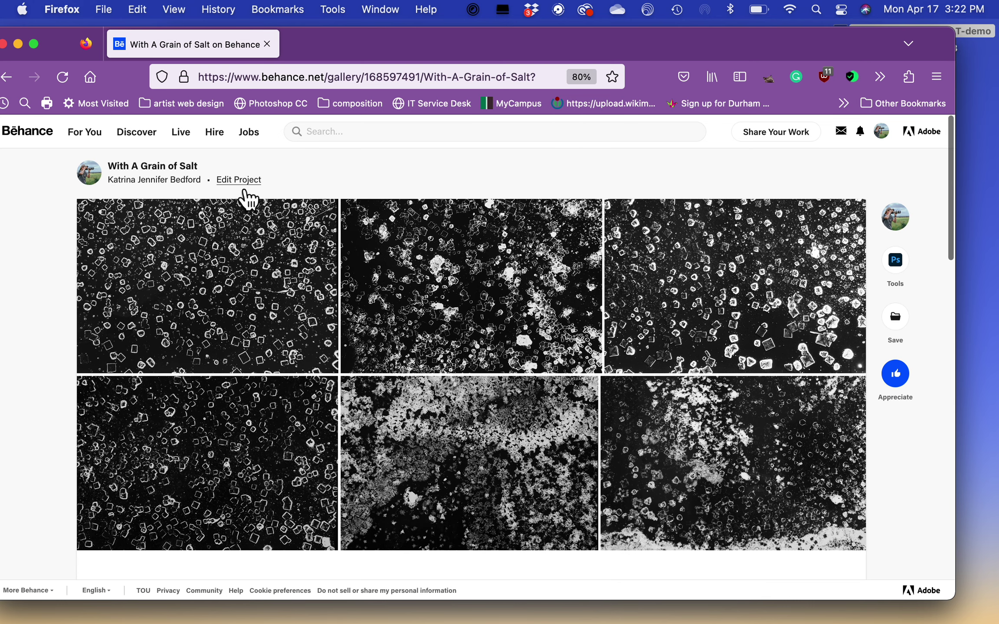
# - Reopen the project in the editor, toggle the grid's full width off and on, then click into the caption
pyautogui.click(238, 183)
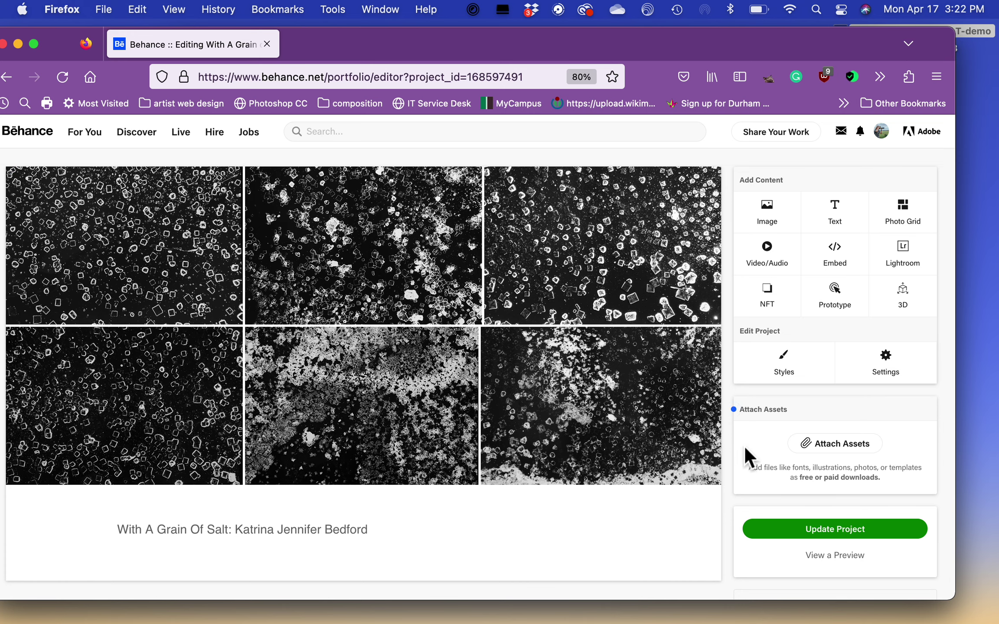
pyautogui.click(521, 350)
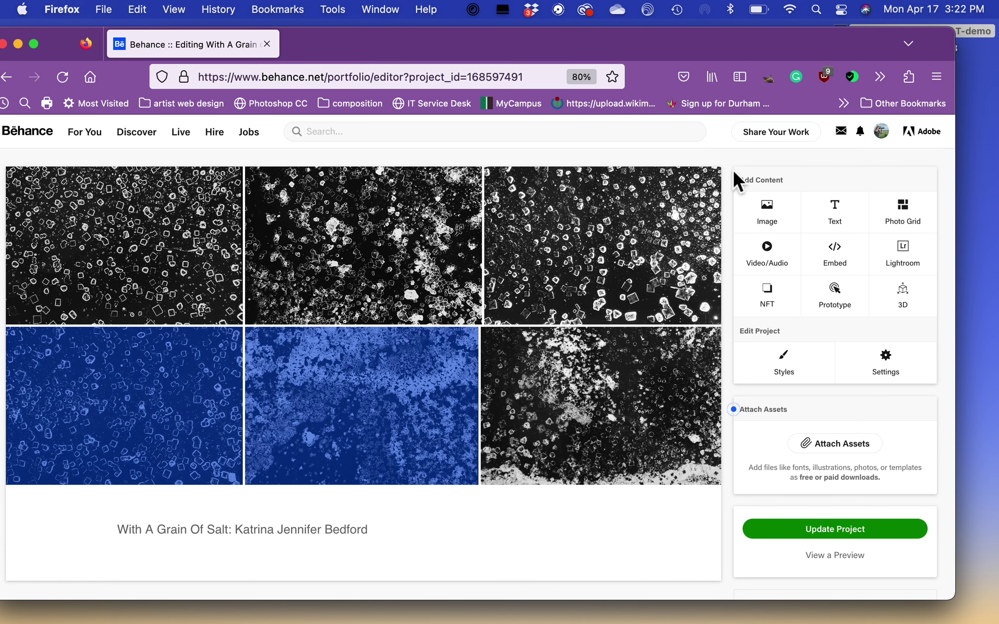
pyautogui.click(697, 185)
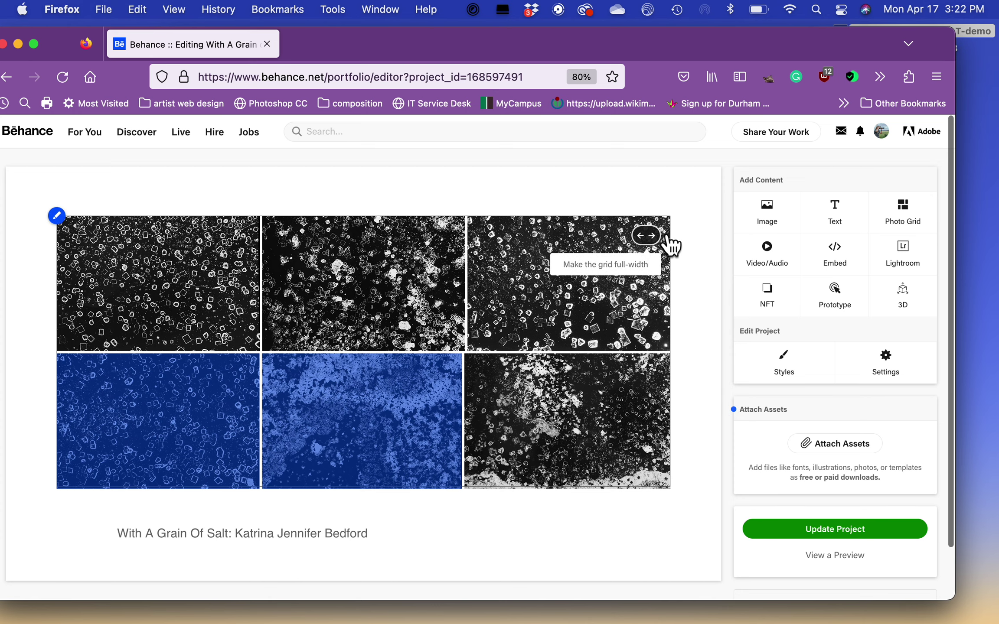
pyautogui.click(665, 239)
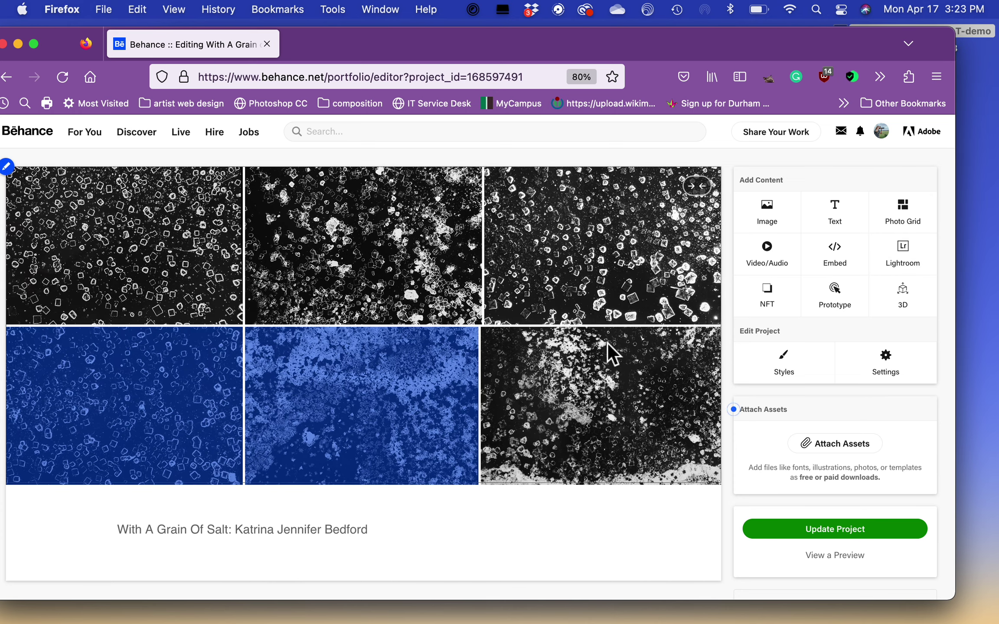
pyautogui.click(479, 535)
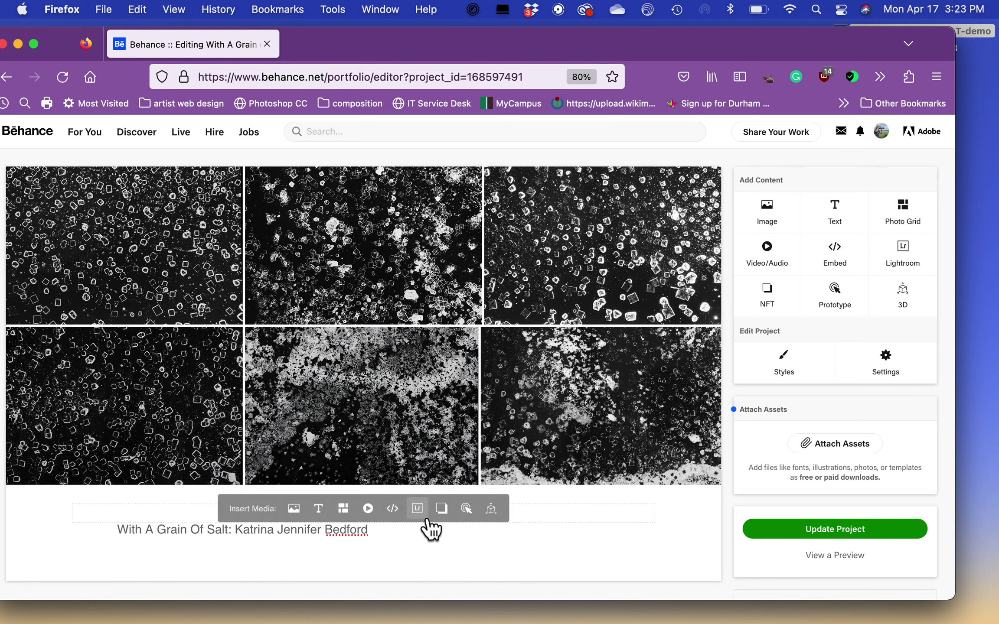